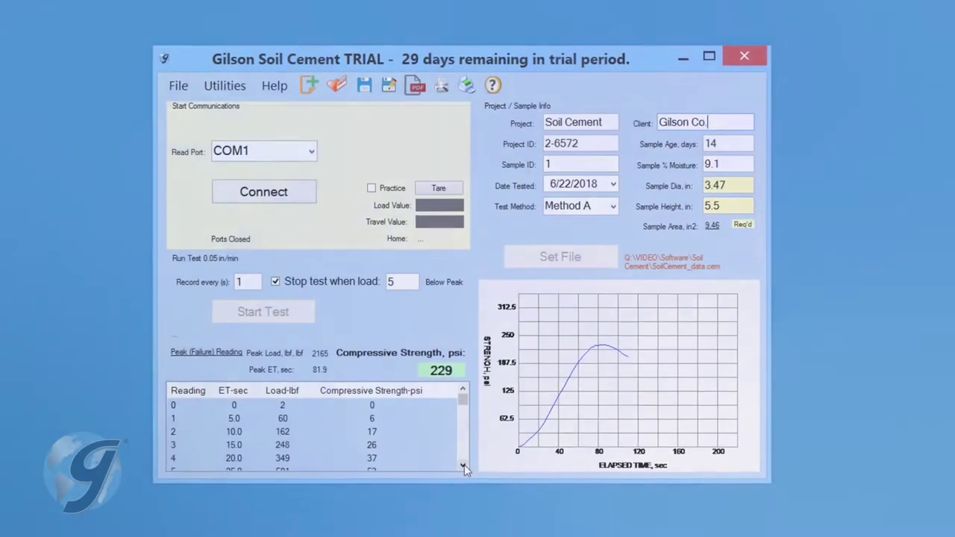
# Step down through the readings table with its scroll arrows.
pyautogui.click(460, 462)
pyautogui.click(470, 477)
pyautogui.click(470, 476)
pyautogui.click(470, 476)
pyautogui.click(470, 477)
pyautogui.click(480, 490)
pyautogui.click(480, 491)
pyautogui.click(480, 490)
pyautogui.click(480, 491)
pyautogui.click(480, 490)
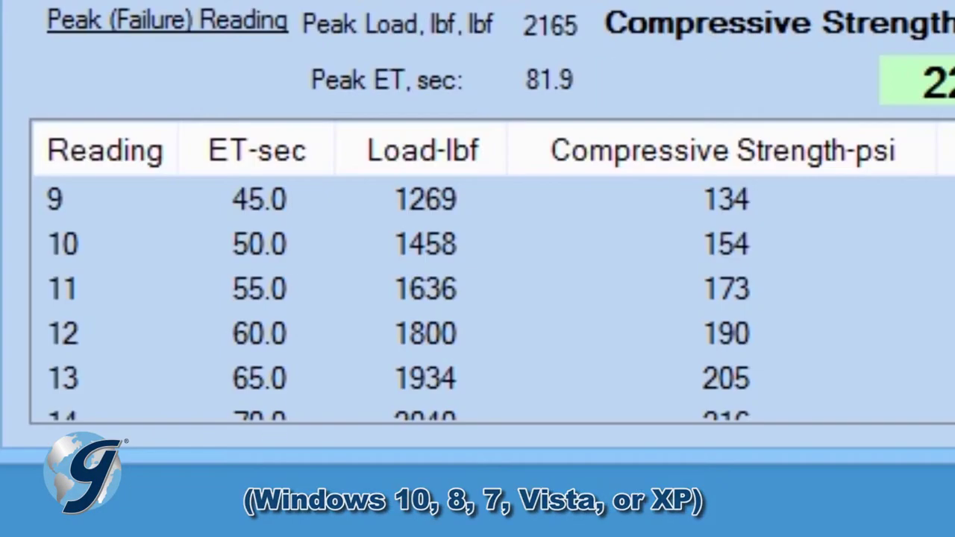
# Scroll down to review the test report and the Excel export.
pyautogui.scroll(-5, 478, 291)
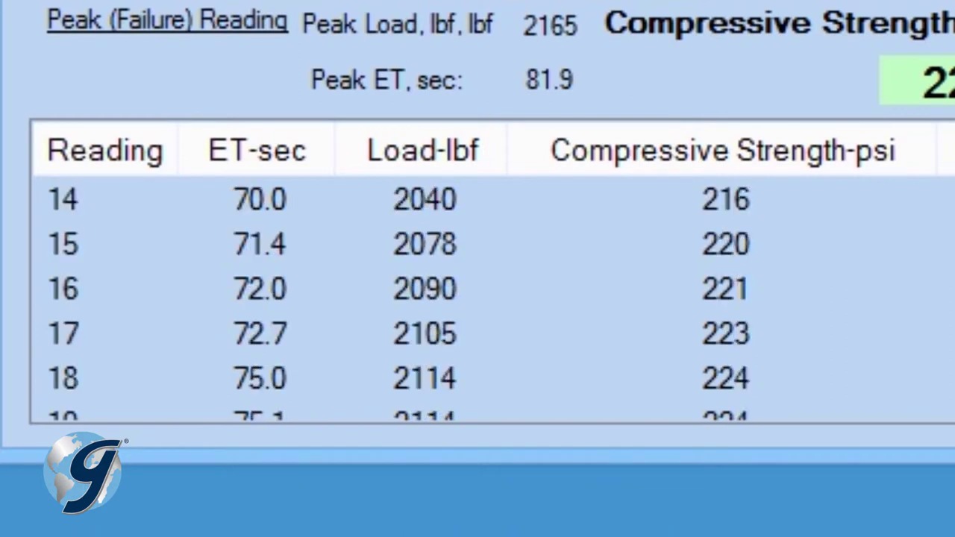
pyautogui.scroll(-3, 478, 291)
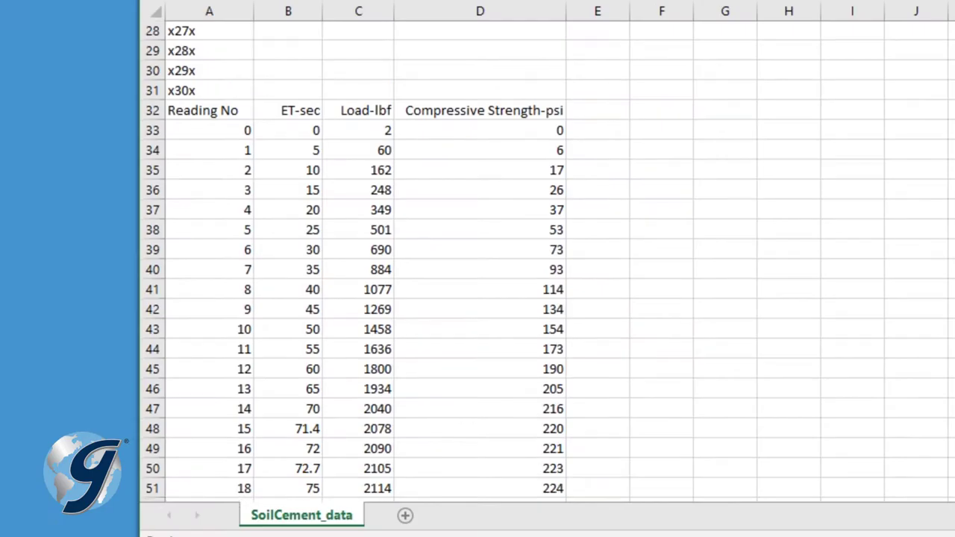
pyautogui.scroll(-2, 549, 261)
pyautogui.scroll(-5, 549, 261)
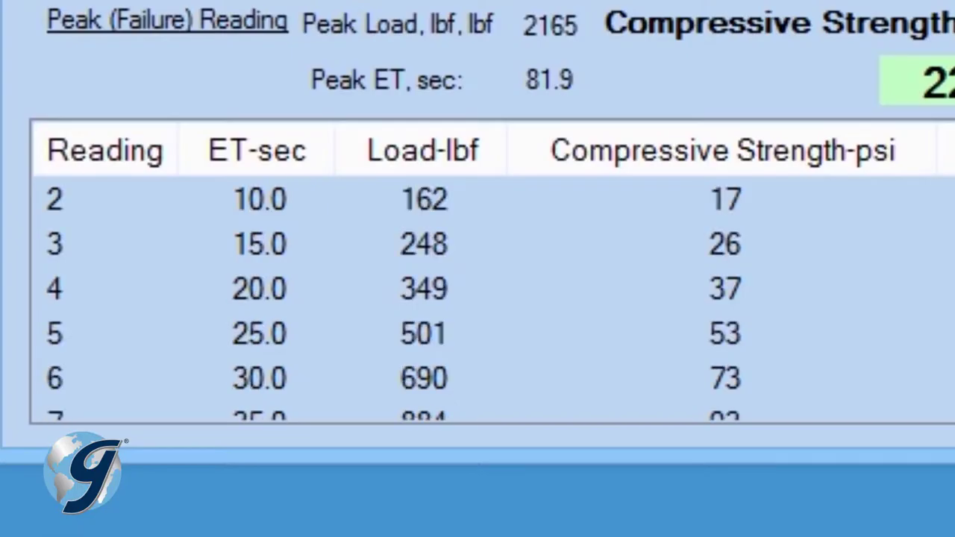
pyautogui.scroll(-3, 478, 299)
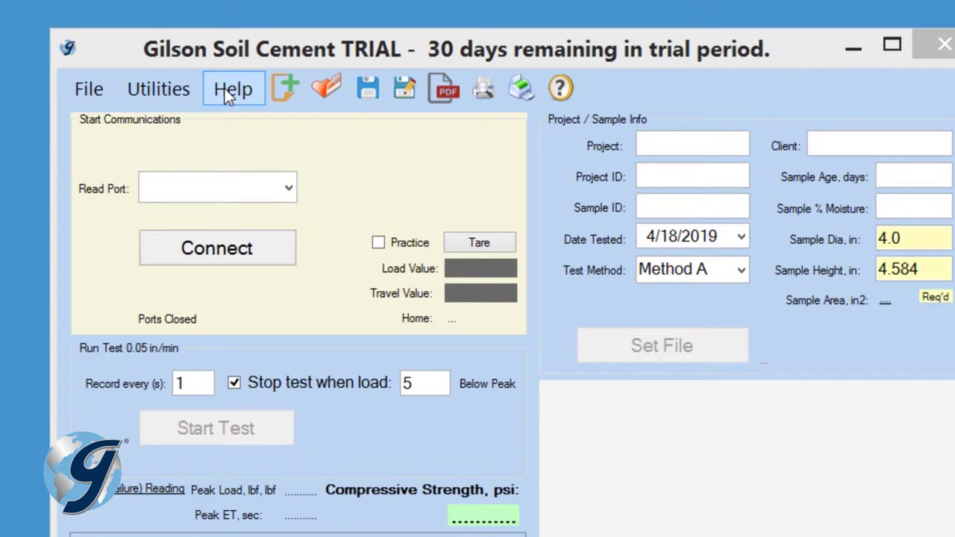
# Show the File menu's New, Open, Save, Export to PDF, Print and Exit commands.
pyautogui.click(92, 91)
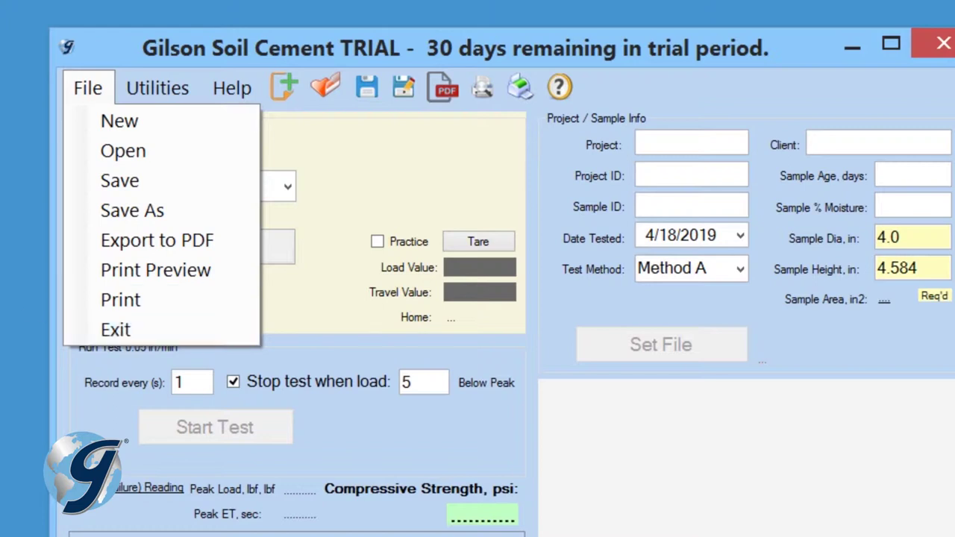
# Close the File menu, dismiss Utilities > Settings unchanged, and close the Help menu.
pyautogui.click(87, 91)
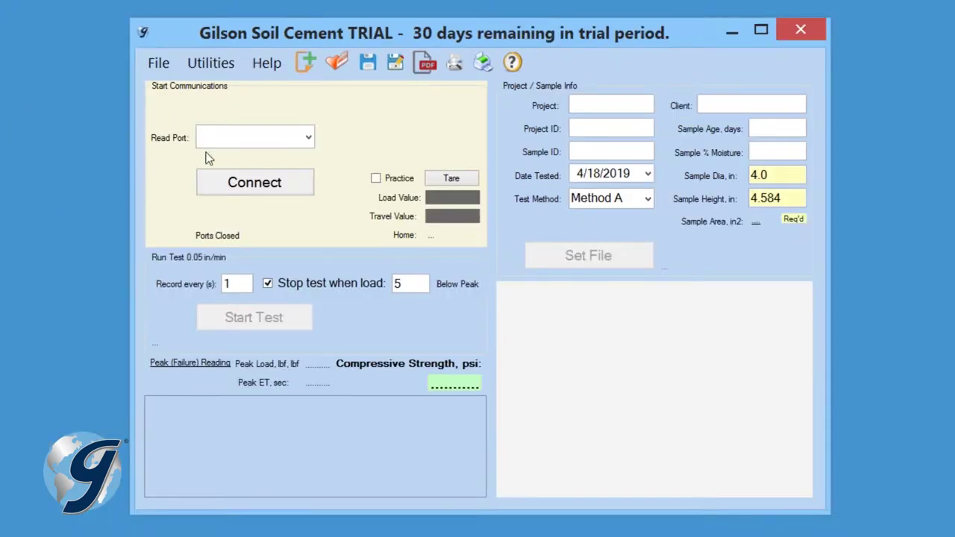
pyautogui.click(223, 64)
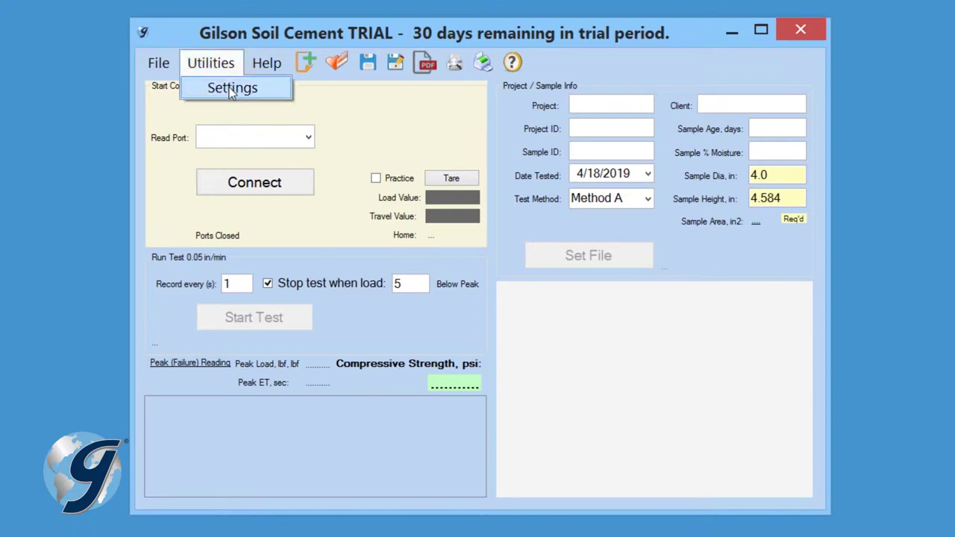
pyautogui.click(233, 89)
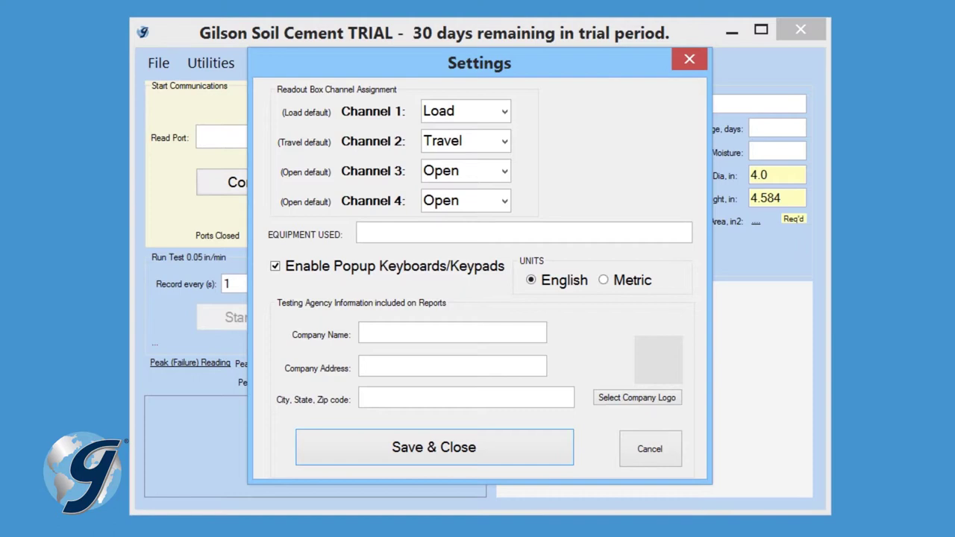
pyautogui.press('Return')
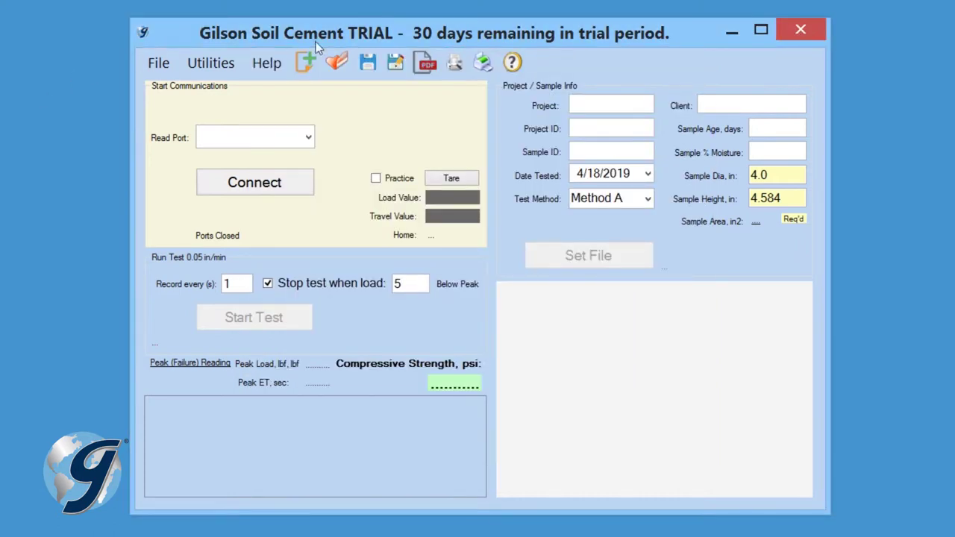
pyautogui.click(275, 67)
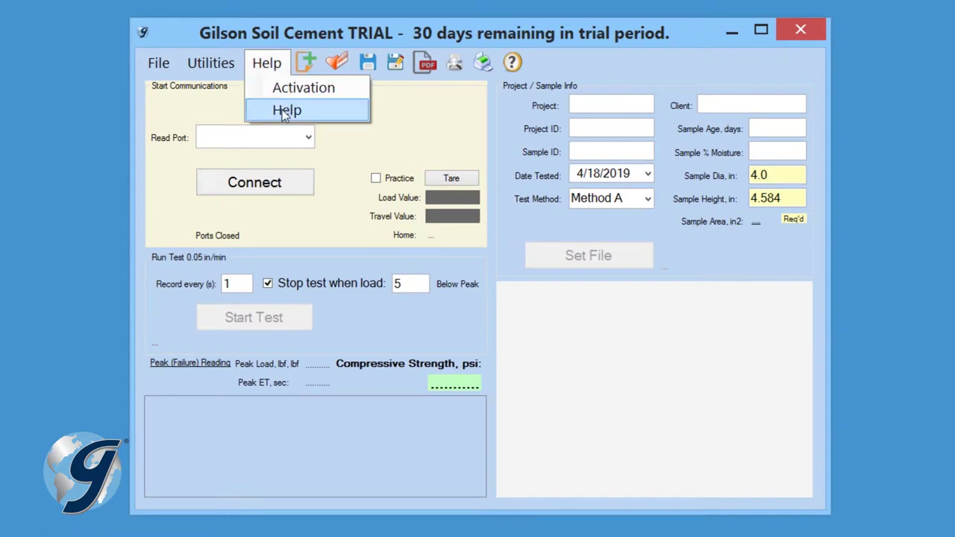
pyautogui.click(103, 72)
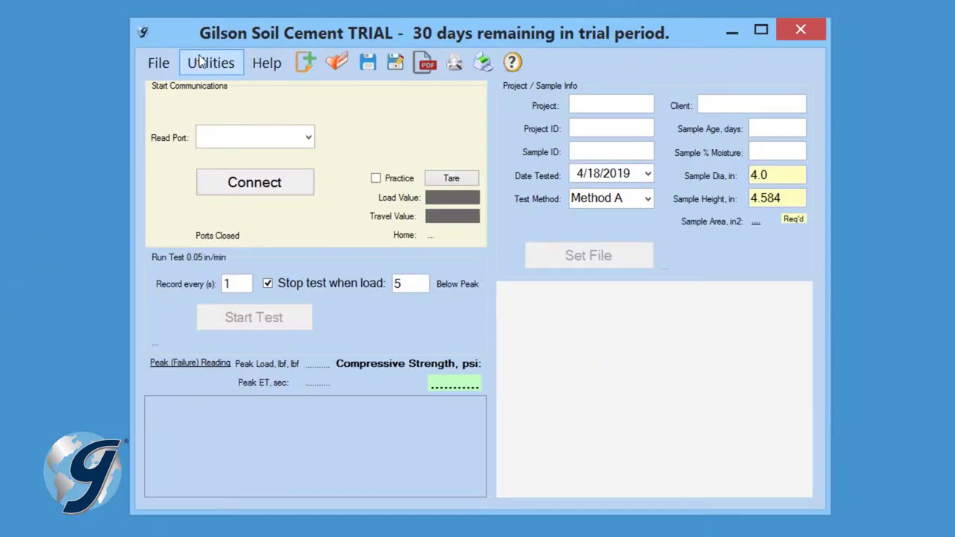
# Start a new blank test and bring up the program Settings.
pyautogui.click(159, 65)
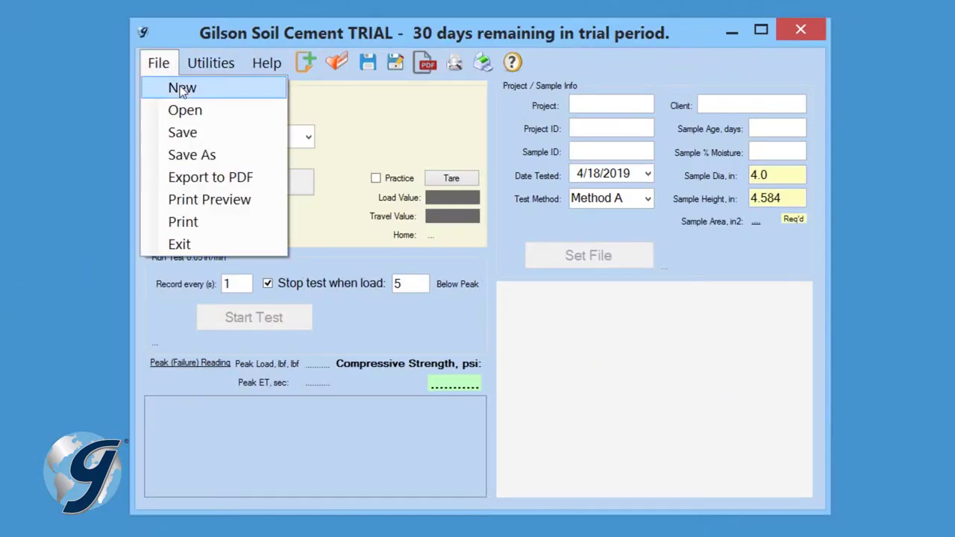
pyautogui.click(165, 87)
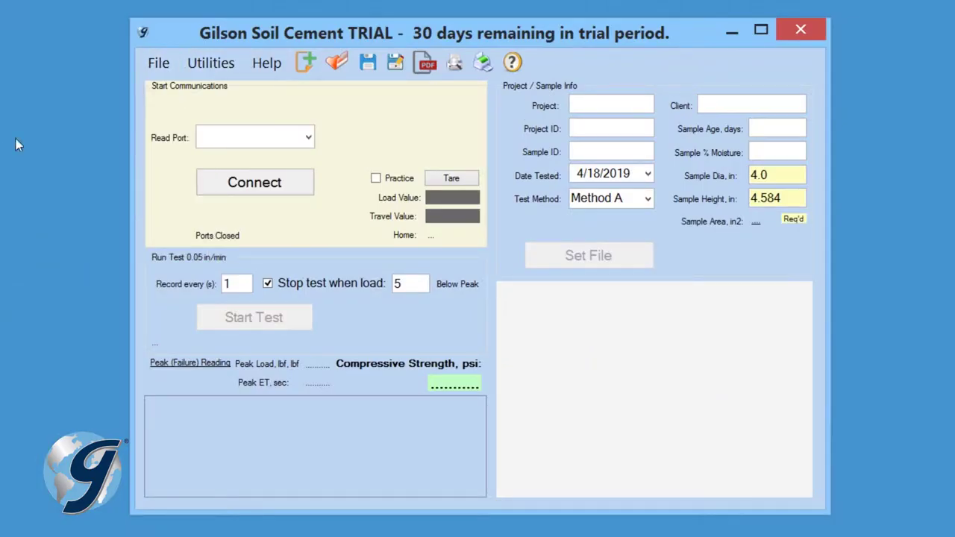
pyautogui.click(213, 66)
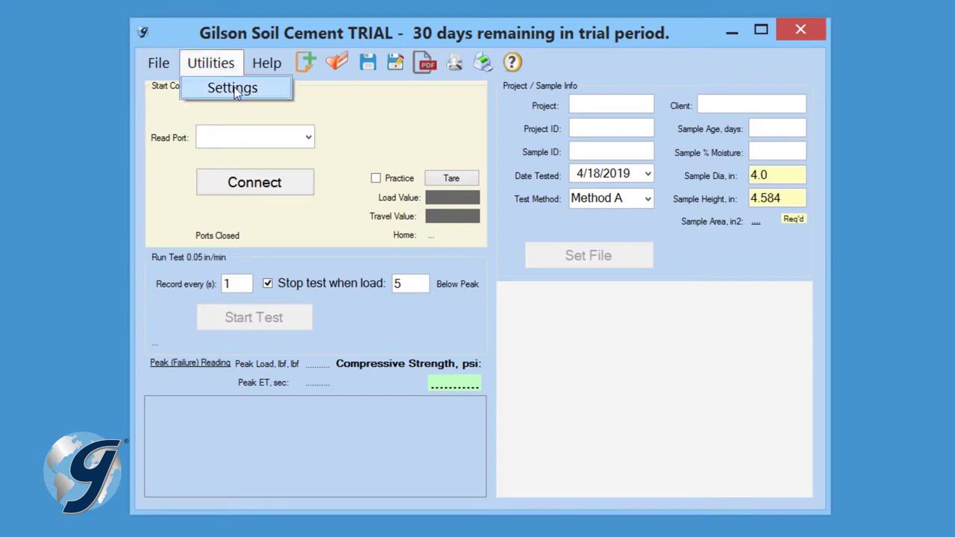
pyautogui.click(230, 88)
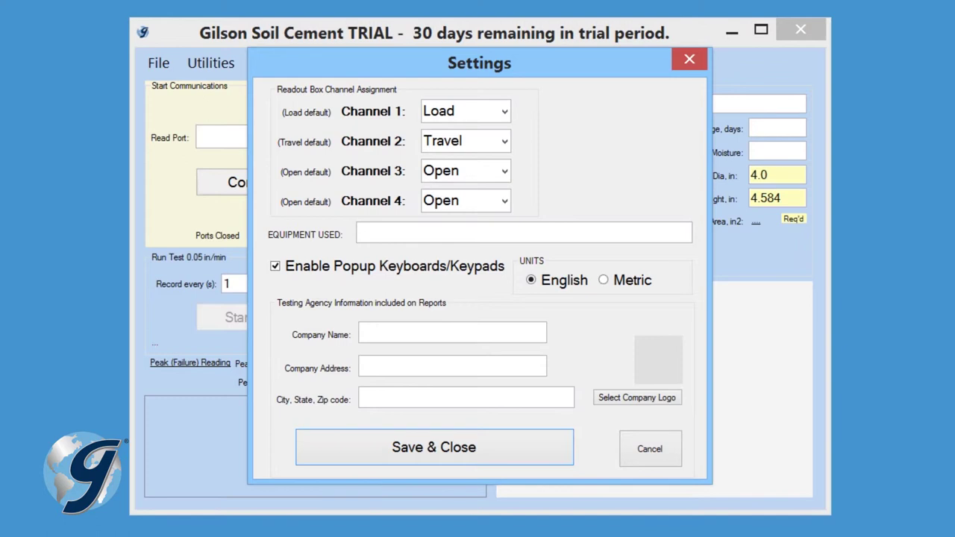
# Keep Channel 1 on Load and Channel 2 on Travel, and check Channel 3's options.
pyautogui.click(505, 111)
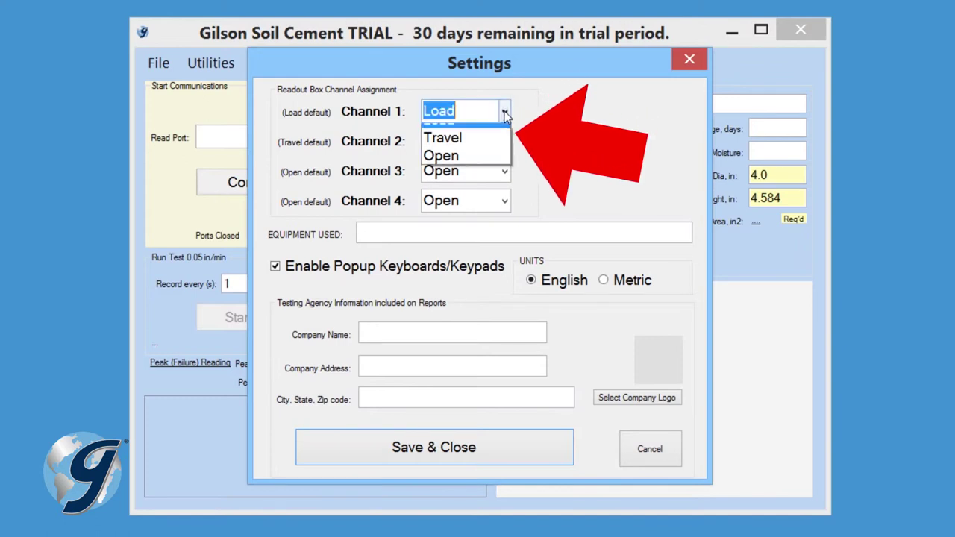
pyautogui.click(505, 112)
pyautogui.click(505, 142)
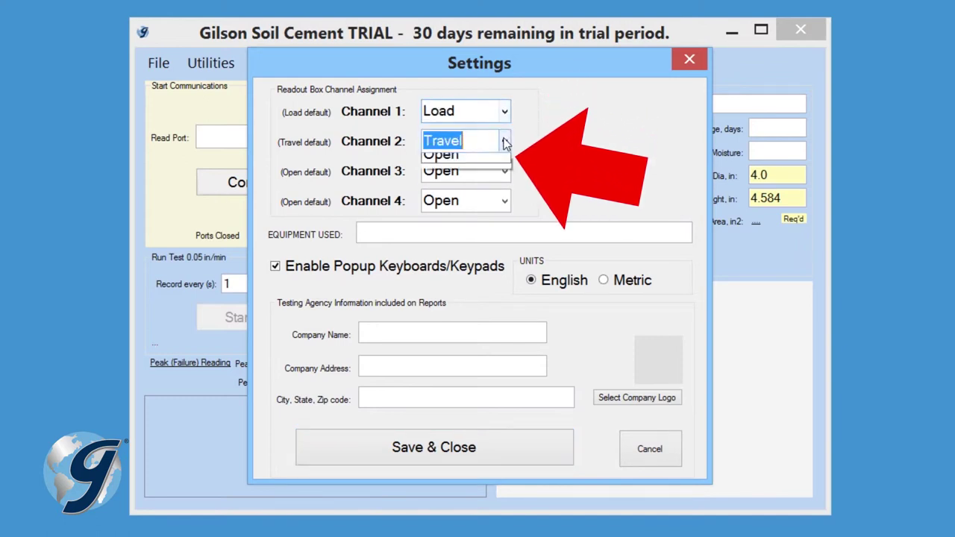
pyautogui.click(504, 142)
pyautogui.click(505, 141)
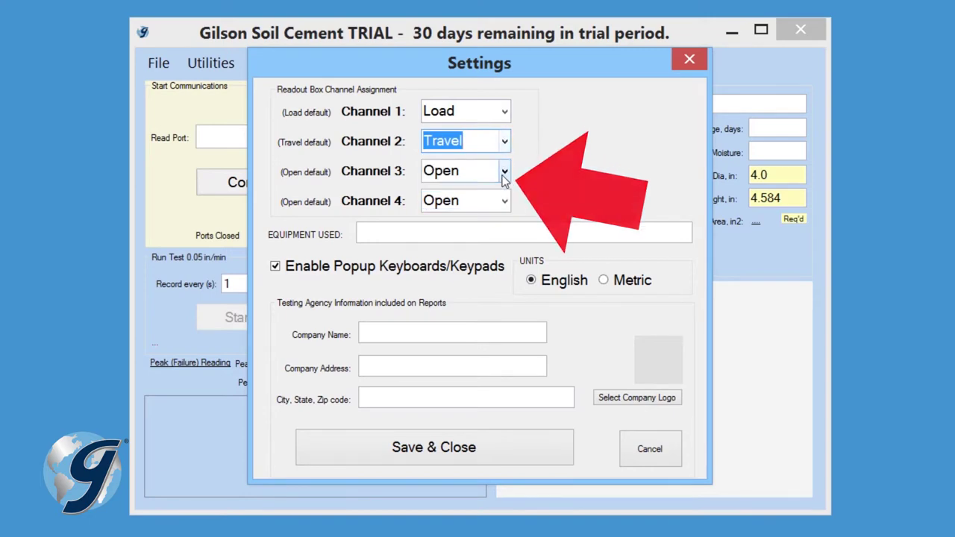
pyautogui.click(505, 171)
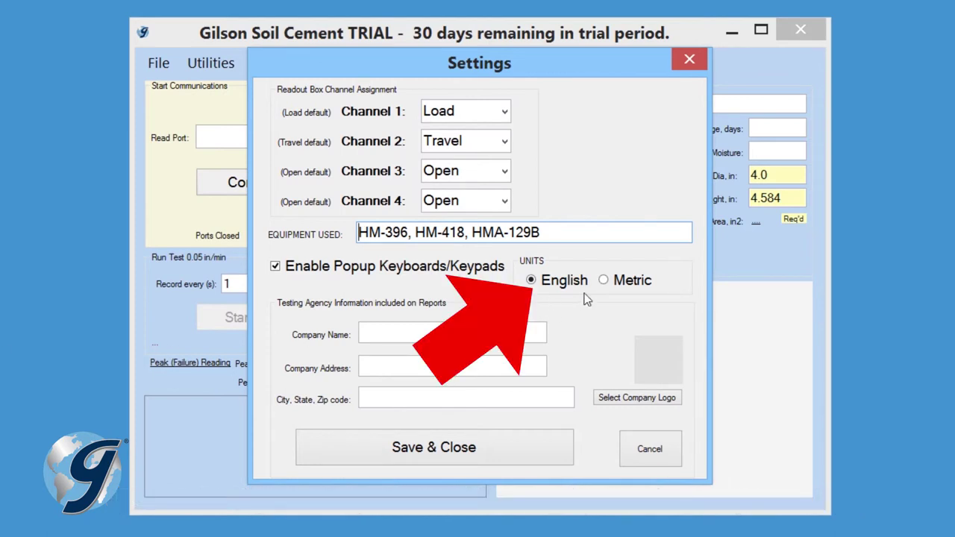
# Leave units on English, turn popup keyboards off, and save the settings.
pyautogui.click(605, 280)
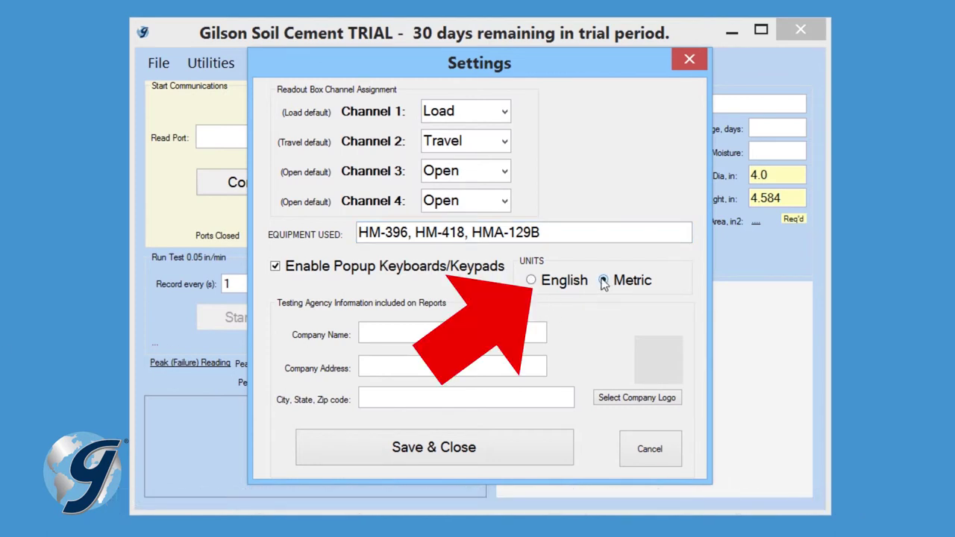
pyautogui.click(532, 281)
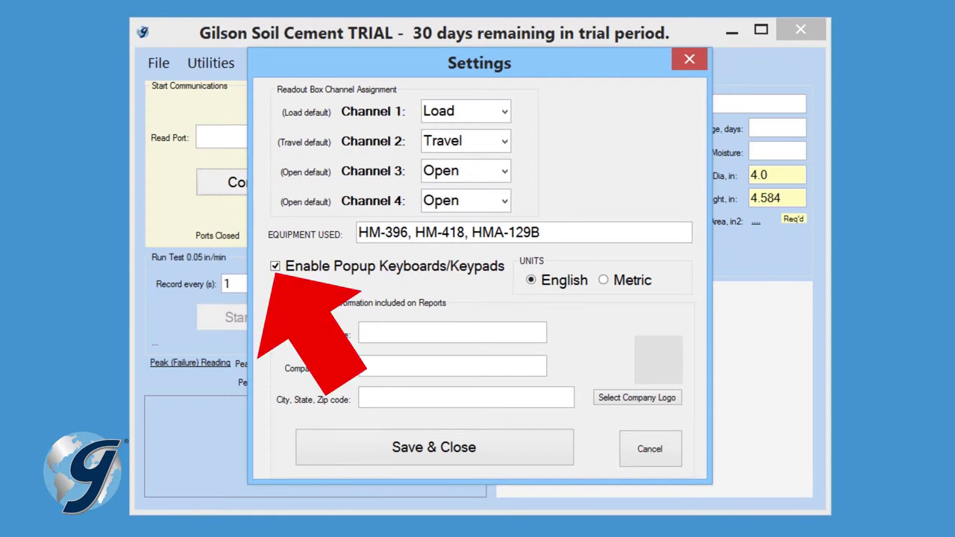
pyautogui.click(273, 268)
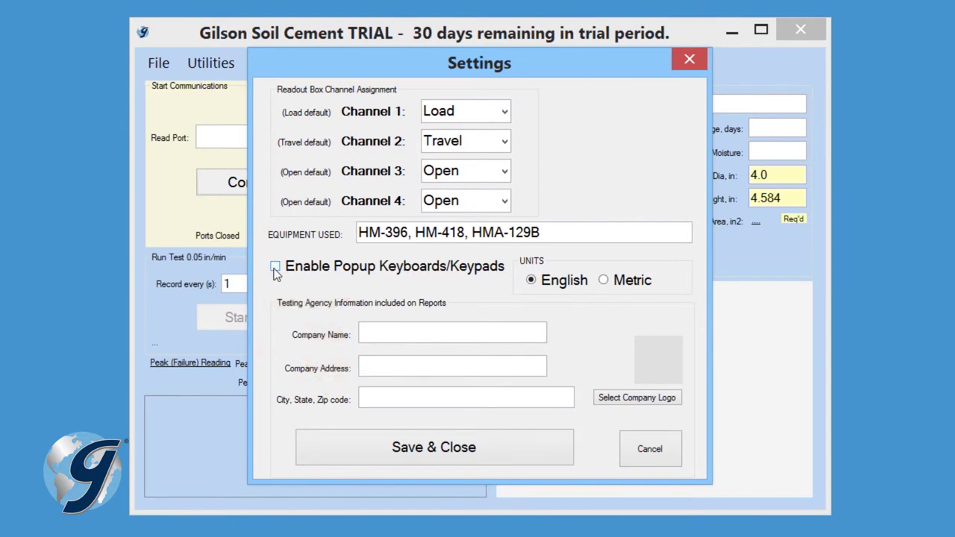
pyautogui.click(274, 270)
pyautogui.click(275, 270)
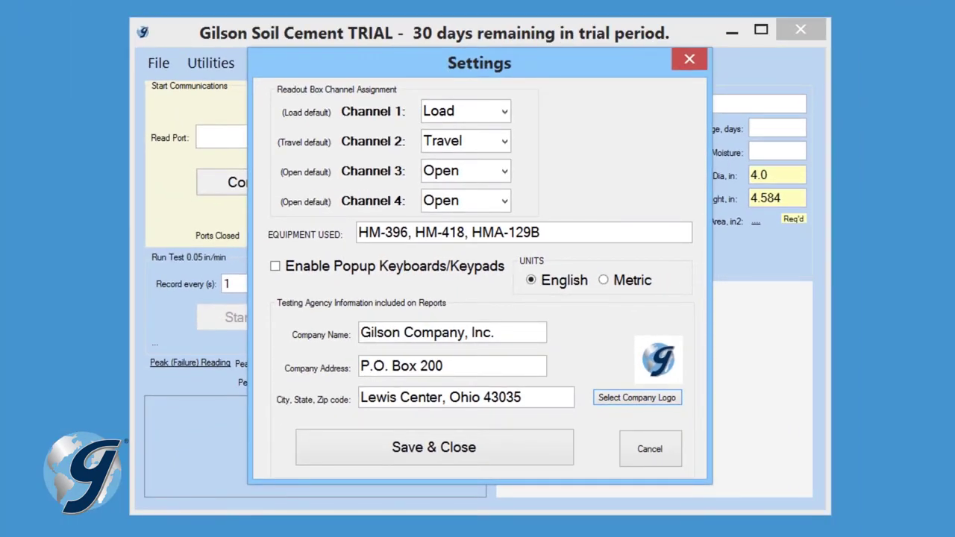
pyautogui.click(430, 452)
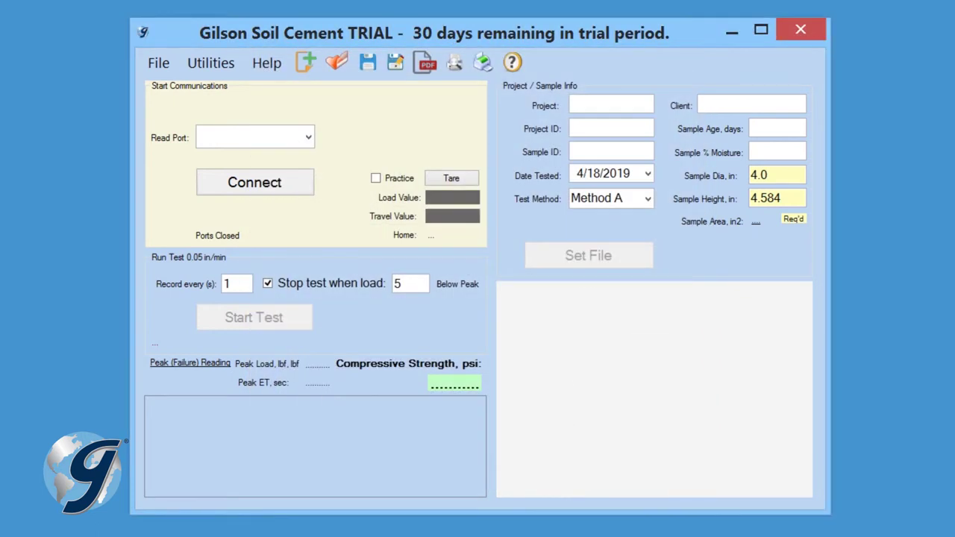
# Select COM1 as the read port and connect to the readout box.
pyautogui.click(308, 139)
pyautogui.click(262, 187)
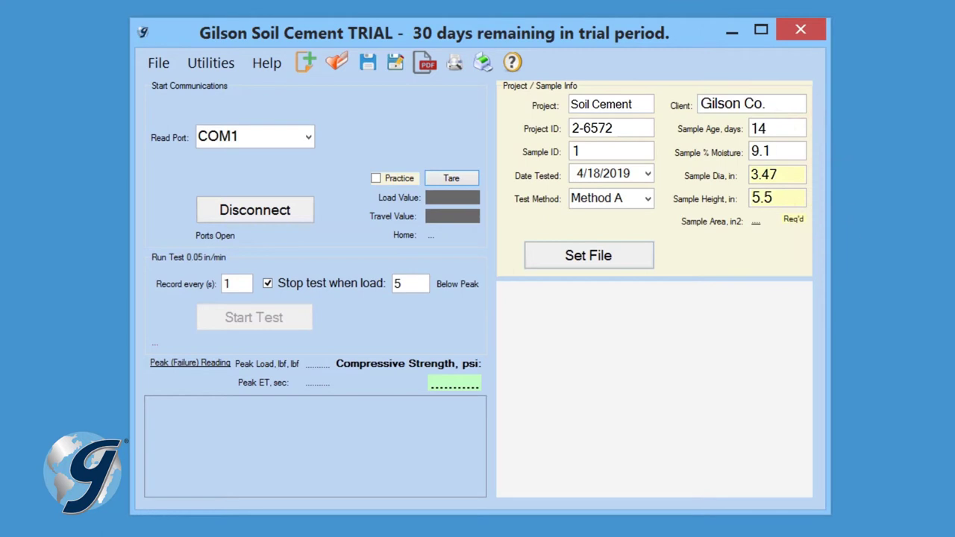
# Save the test data file as 1508 SOIL CEMENT 7298.cem on the Desktop.
pyautogui.click(587, 257)
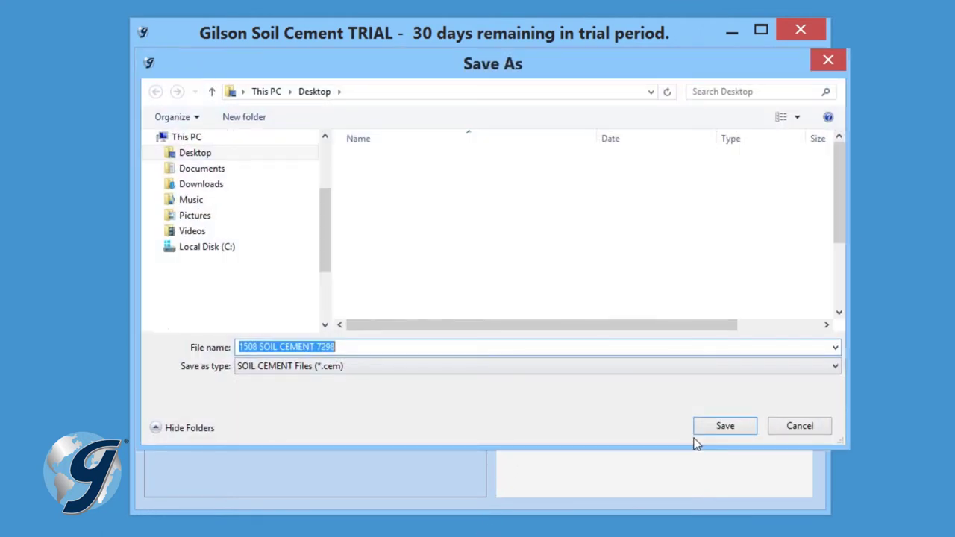
pyautogui.click(705, 428)
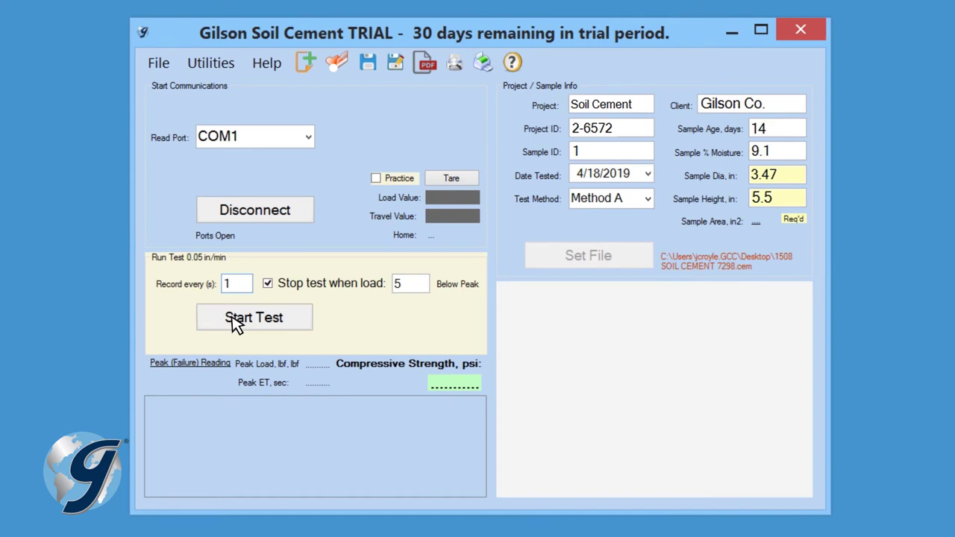
# Run the compression test while readings accumulate, then stop it.
pyautogui.click(235, 321)
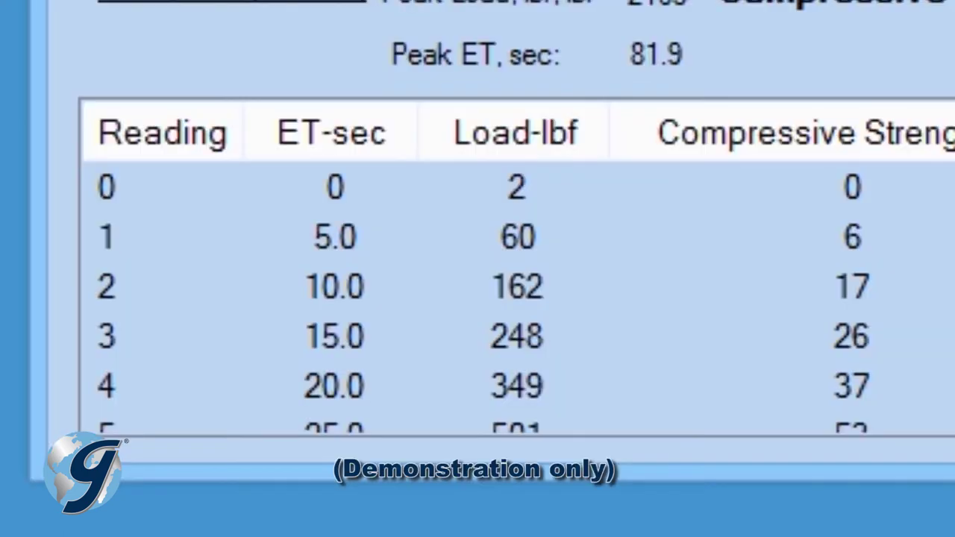
pyautogui.scroll(-2, 515, 299)
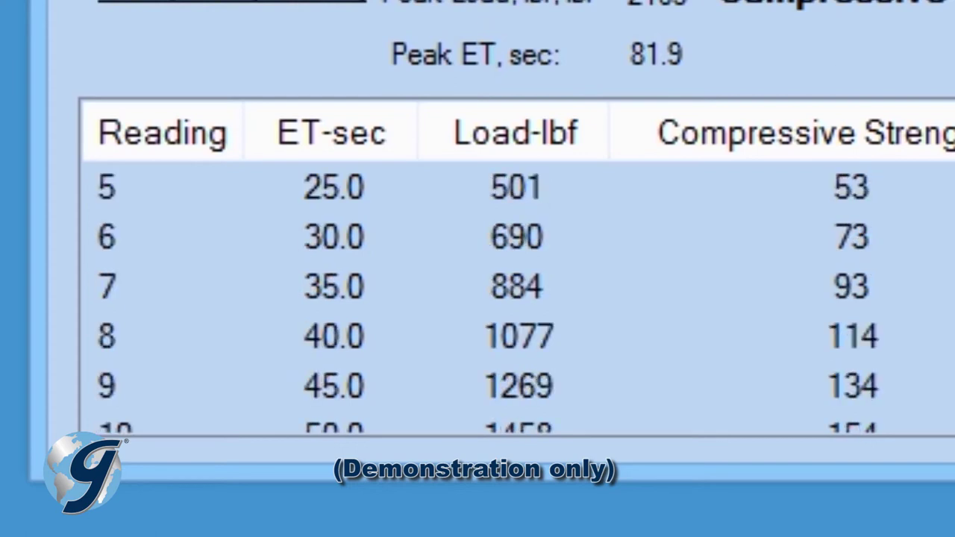
pyautogui.scroll(-2, 515, 298)
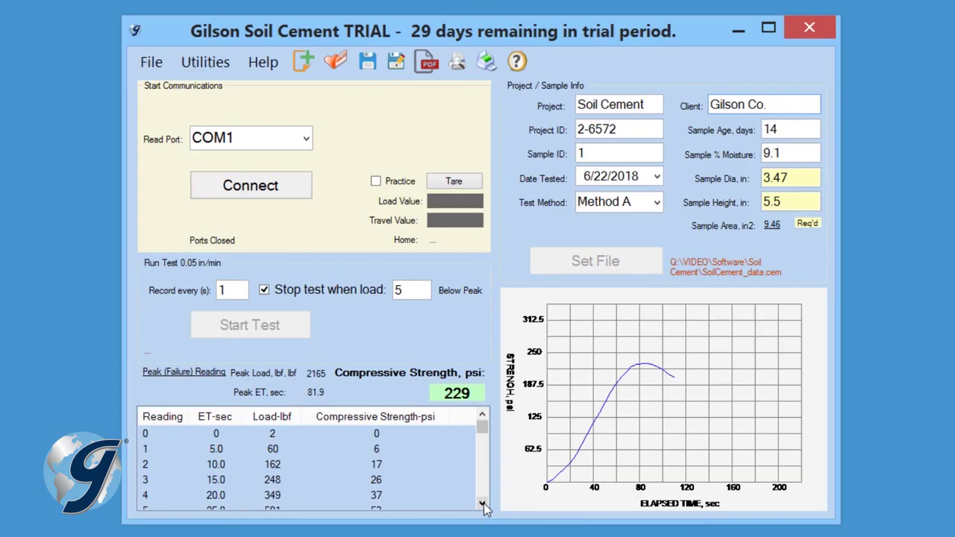
pyautogui.click(482, 505)
# Scroll the readings table through the 229 psi peak to the final readings.
pyautogui.click(482, 505)
pyautogui.click(482, 505)
pyautogui.click(482, 504)
pyautogui.click(483, 504)
pyautogui.click(483, 505)
pyautogui.click(482, 505)
pyautogui.click(482, 505)
pyautogui.click(482, 504)
pyautogui.click(482, 505)
pyautogui.click(482, 504)
pyautogui.click(482, 504)
pyautogui.click(482, 504)
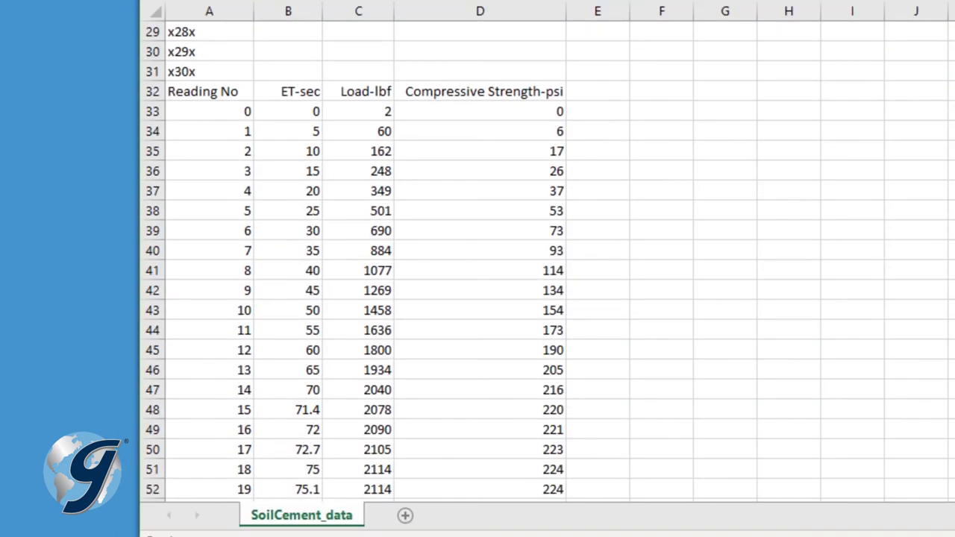
pyautogui.scroll(-1, 548, 261)
pyautogui.scroll(-6, 548, 261)
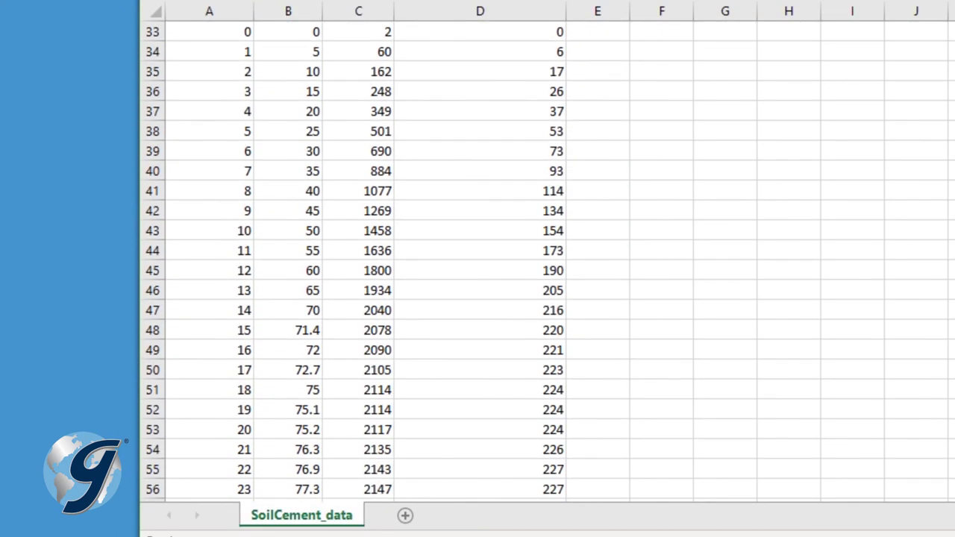
# Scroll the SoilCement_data sheet past the 229 psi peak to 209 psi at 105 seconds.
pyautogui.scroll(-5, 355, 261)
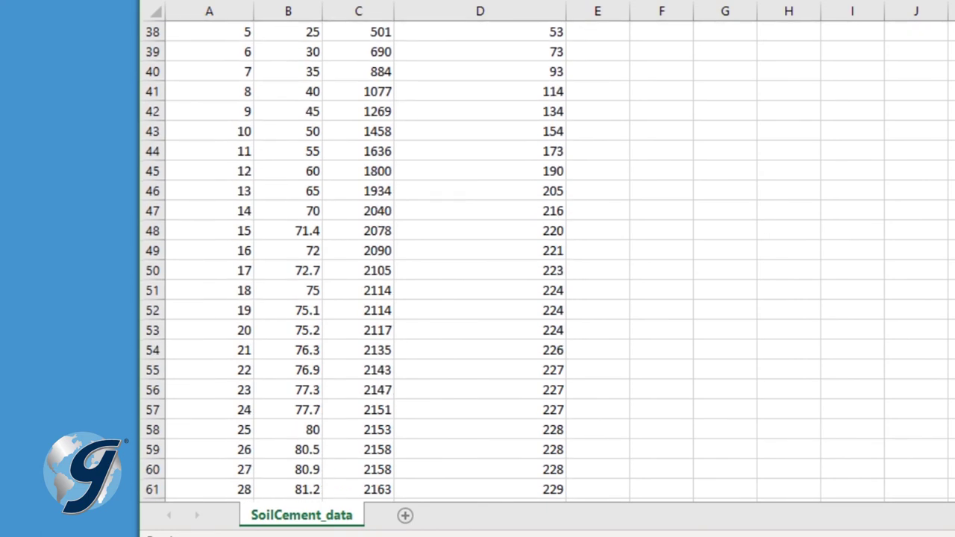
pyautogui.scroll(-3, 548, 260)
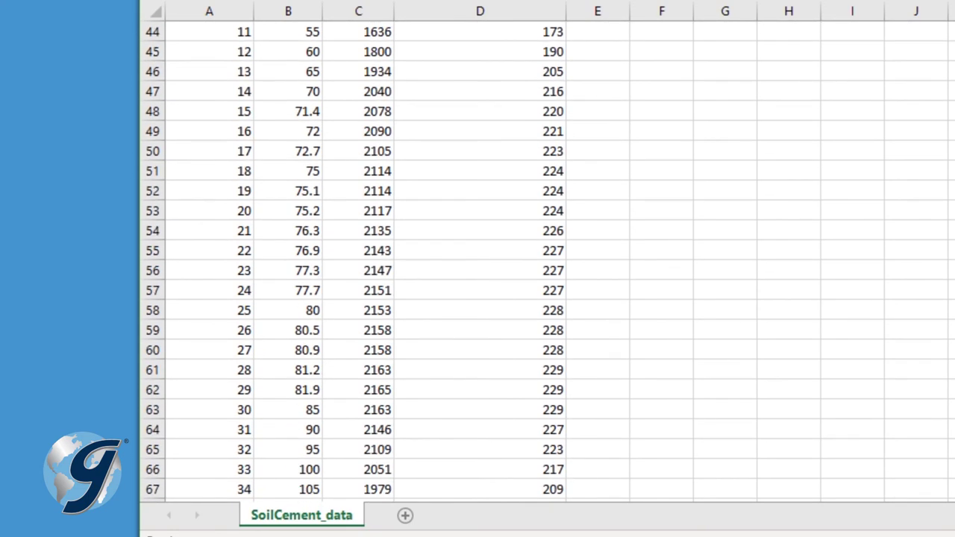